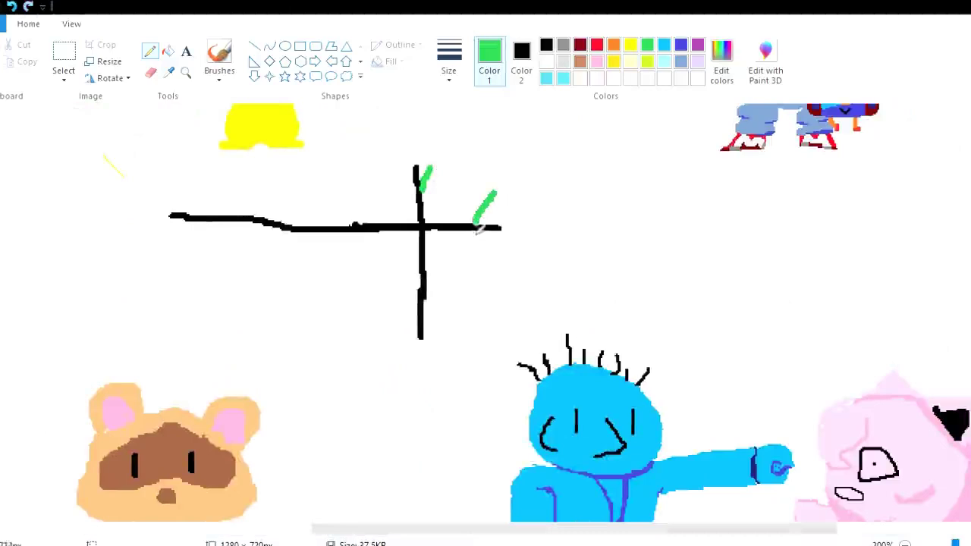
Remove the last green stroke and outline the duck's rounded head in green, down to the horizontal black guide line.
left_click(11, 6)
scroll(485, 313, "up", 1)
mouse_move(420, 329)
left_mouse_down()
mouse_move(516, 267)
mouse_move(502, 337)
mouse_move(475, 365)
left_mouse_up()
Draw a tapered orange beak on the front of the green head outline and fill it with orange.
left_click(613, 44)
mouse_move(537, 297)
left_mouse_down()
mouse_move(606, 294)
mouse_move(568, 326)
mouse_move(523, 341)
left_mouse_up()
left_click(167, 52)
left_click(573, 305)
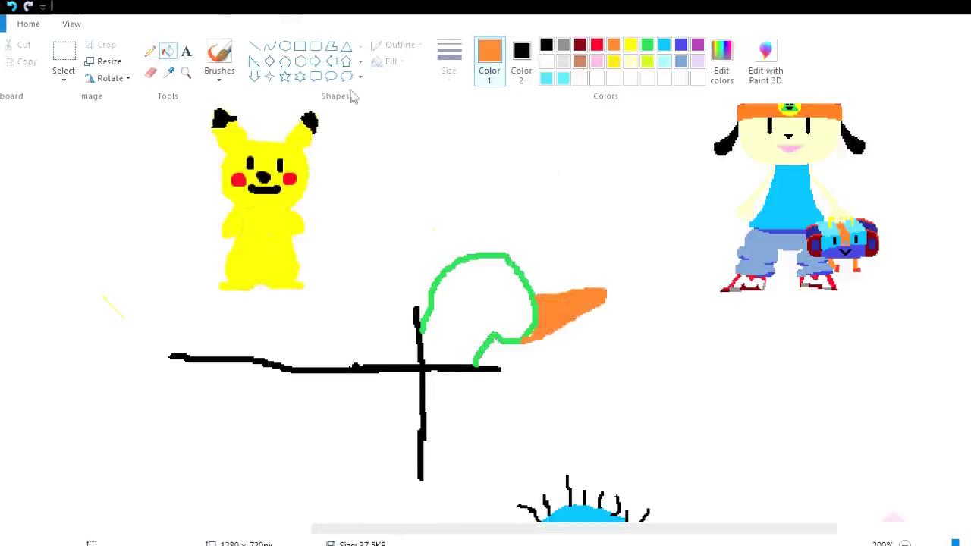
Fill the head with green, thicken its edge under the beak, and turn the black guide cross white.
left_click(647, 47)
left_click(464, 307)
left_click(150, 51)
mouse_move(515, 343)
left_mouse_down()
mouse_move(476, 366)
mouse_move(492, 348)
left_mouse_up()
left_click(168, 52)
left_click(546, 61)
left_click(422, 370)
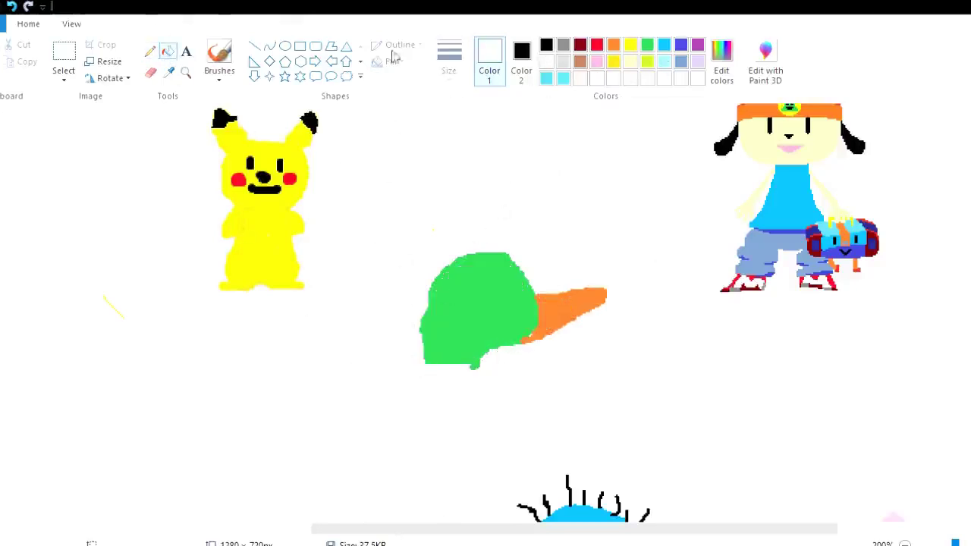
Draw a short vertical black eye near the beak and round off the base of the head with white.
left_click(150, 51)
left_click(546, 44)
left_click_drag(518, 300, 518, 328)
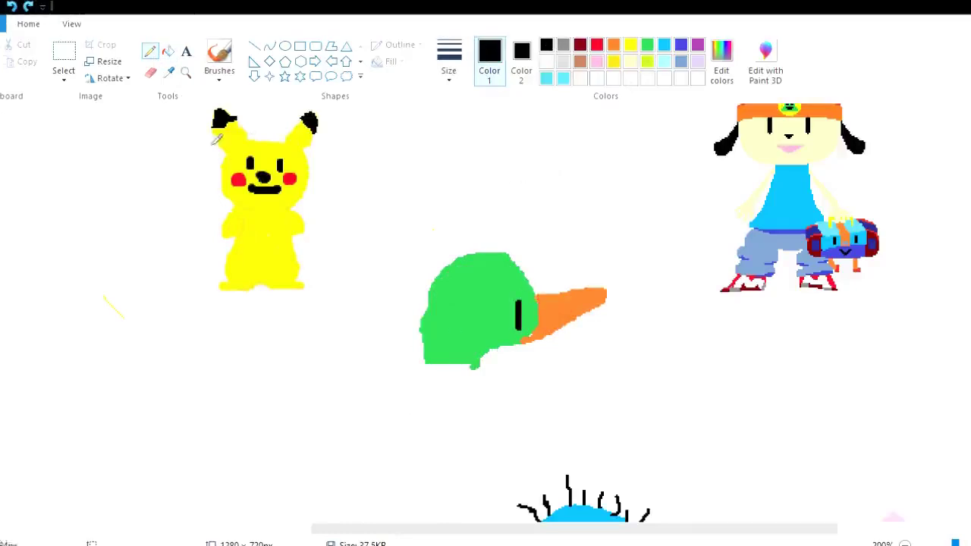
left_click(579, 62)
left_click(546, 61)
mouse_move(423, 346)
left_mouse_down()
mouse_move(439, 368)
mouse_move(469, 377)
left_mouse_up()
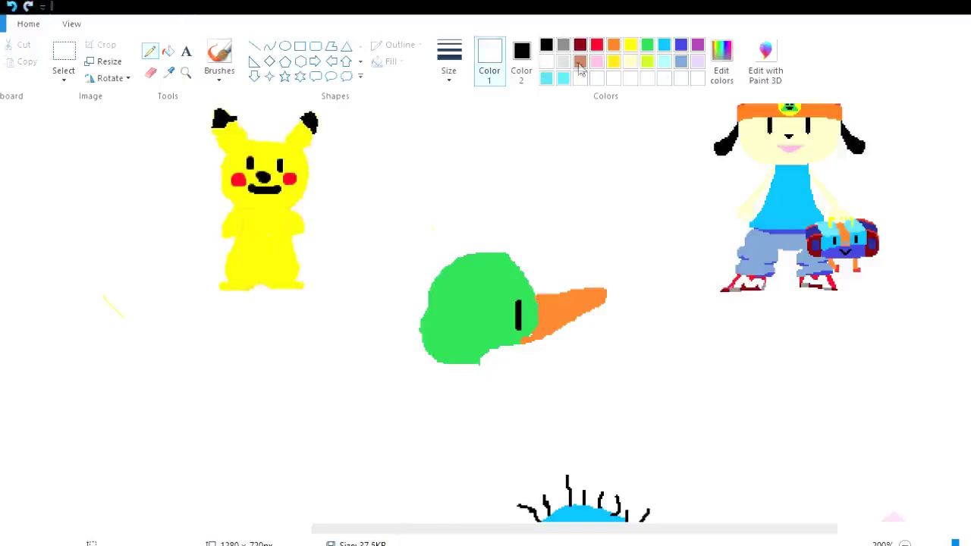
Outline the duck's neck and rounded chest below the head in brown, then fill the chest with the same brown.
left_click(579, 61)
mouse_move(418, 327)
left_mouse_down()
mouse_move(416, 361)
mouse_move(478, 378)
mouse_move(483, 370)
mouse_move(455, 415)
mouse_move(491, 388)
mouse_move(498, 423)
mouse_move(487, 451)
mouse_move(443, 462)
mouse_move(414, 447)
mouse_move(434, 368)
left_mouse_up()
left_click(167, 51)
left_click(451, 432)
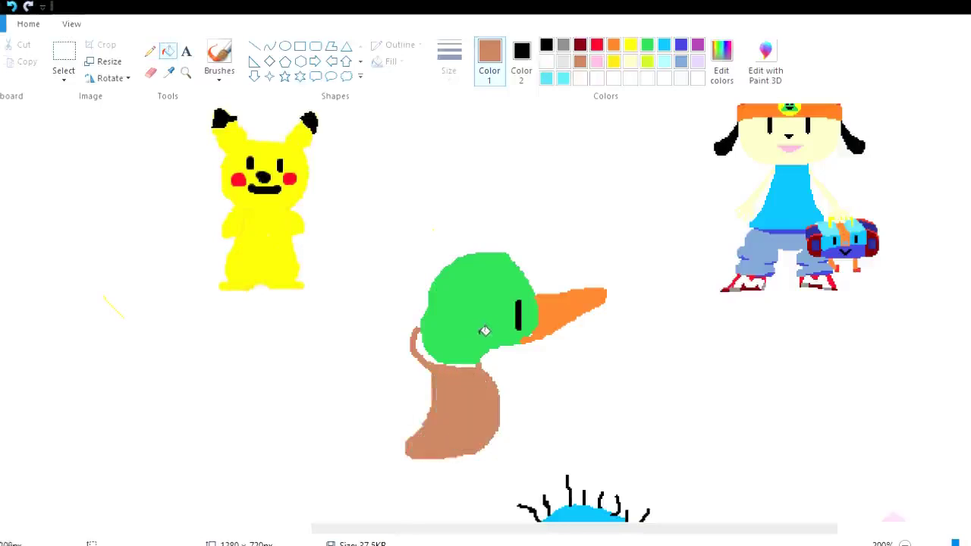
Outline the duck's wing and pointed tail in light gray, from the back of the neck to the bottom of the chest.
left_click(149, 53)
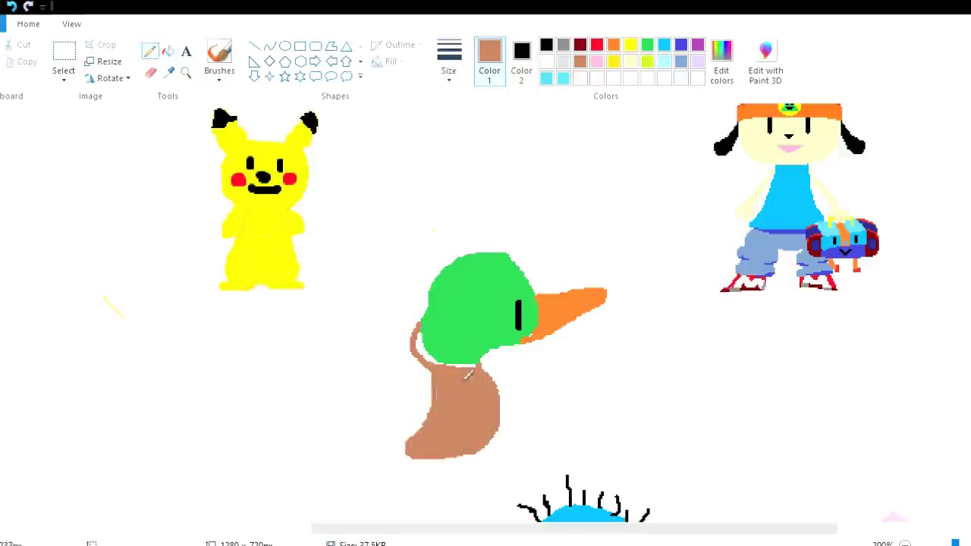
left_click(563, 62)
mouse_move(415, 332)
left_mouse_down()
mouse_move(244, 353)
mouse_move(377, 447)
mouse_move(409, 455)
left_mouse_up()
mouse_move(255, 360)
left_mouse_down()
mouse_move(355, 414)
mouse_move(421, 425)
mouse_move(271, 373)
left_mouse_up()
key("ctrl+z")
mouse_move(416, 355)
left_mouse_down()
mouse_move(436, 400)
mouse_move(406, 439)
left_mouse_up()
left_click(167, 51)
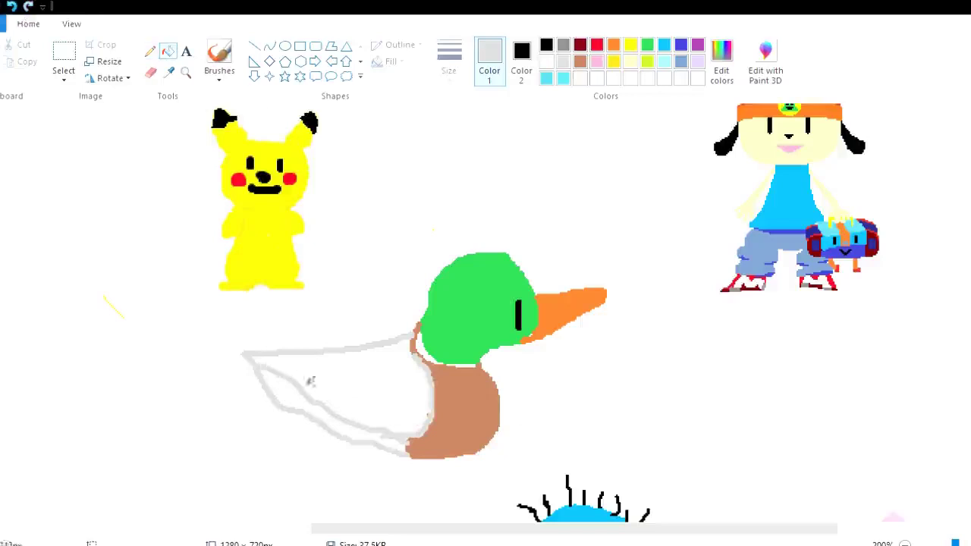
left_click(312, 381)
left_click(11, 6)
Outline the strip beneath the wing in dark gray and fill it as the duck's underside.
left_click(563, 45)
left_click(150, 50)
left_click(256, 373)
left_click(169, 51)
left_click(313, 419)
left_click(318, 417)
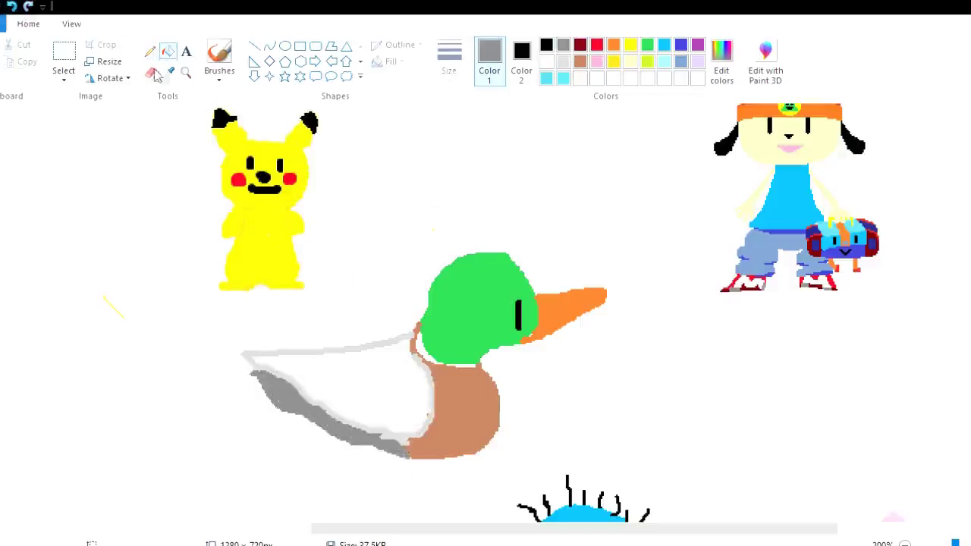
left_click(149, 51)
left_click(563, 62)
mouse_move(293, 370)
left_mouse_down()
mouse_move(296, 380)
mouse_move(348, 385)
left_mouse_up()
left_click(11, 6)
mouse_move(316, 356)
left_mouse_down()
mouse_move(350, 383)
mouse_move(335, 374)
mouse_move(311, 396)
mouse_move(320, 409)
left_mouse_up()
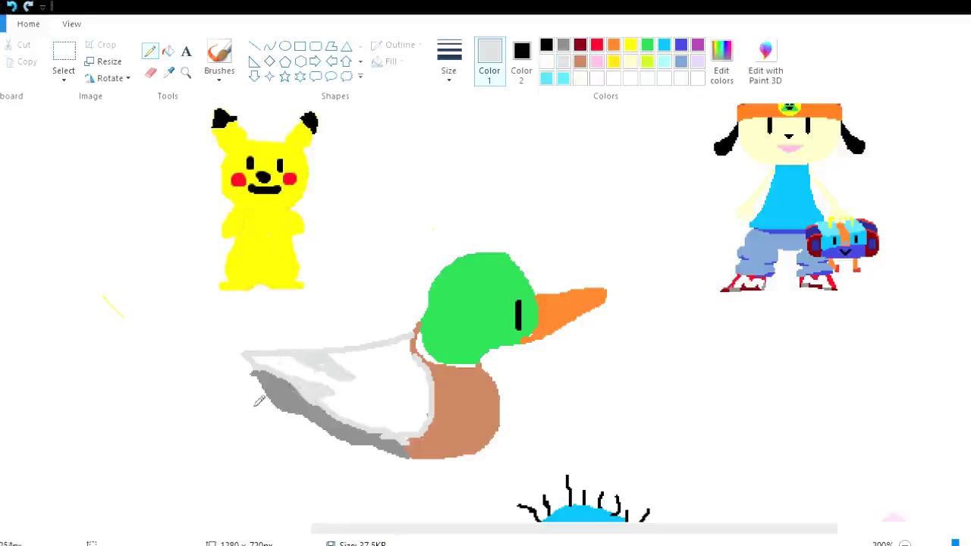
key("ctrl+z")
key("ctrl+z")
key("ctrl+z")
left_click_drag(255, 356, 407, 363)
left_click(11, 6)
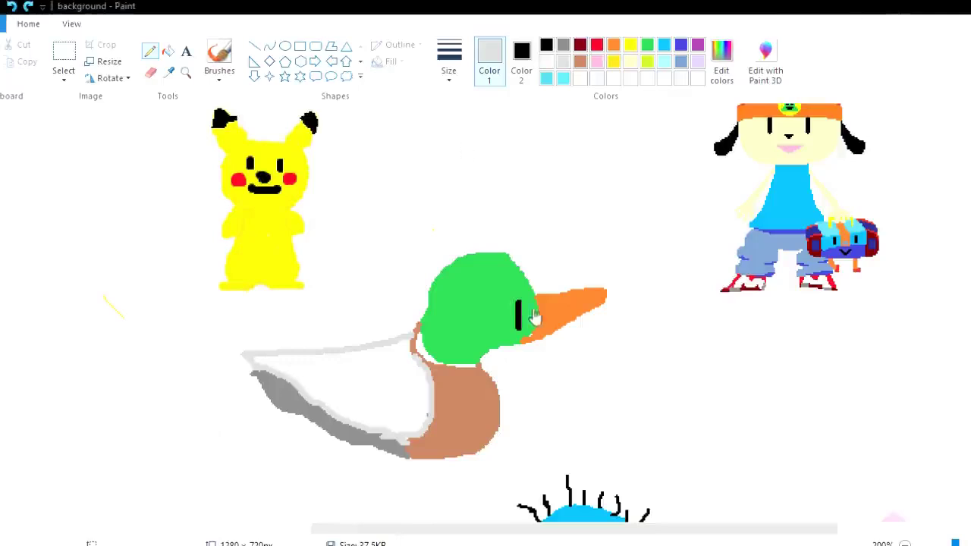
left_click(11, 7)
left_click(28, 7)
left_click(28, 6)
left_click(11, 7)
Draw two light gray feather shapes on the white wing and fill the upper one.
mouse_move(308, 387)
left_mouse_down()
mouse_move(354, 396)
mouse_move(306, 397)
left_mouse_up()
left_click_drag(284, 356, 370, 372)
left_click_drag(371, 373, 342, 354)
left_click(167, 51)
left_click(341, 370)
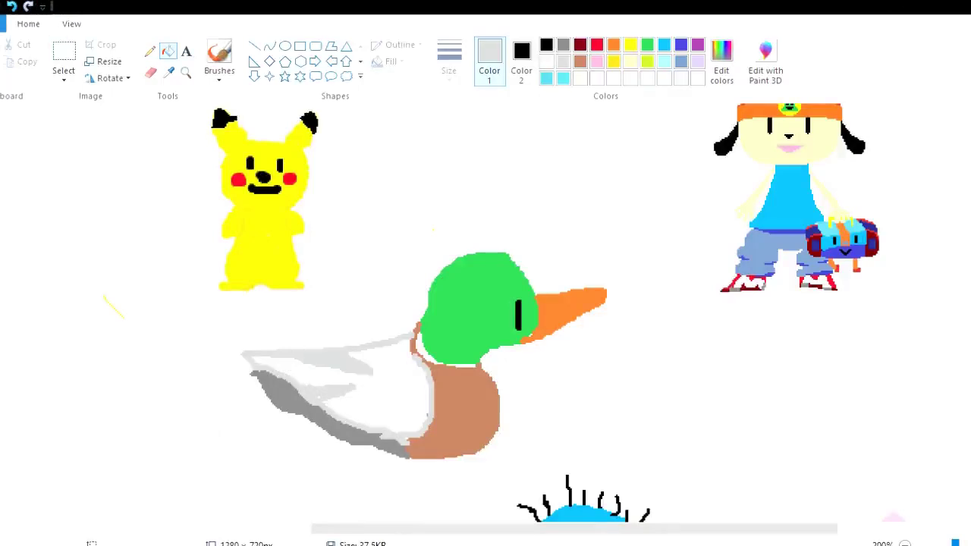
Draw a yellow webbed foot under the front of the body and fill it with yellow.
scroll(485, 304, "down", 1)
left_click(630, 44)
left_click(149, 50)
mouse_move(385, 400)
left_mouse_down()
mouse_move(414, 417)
mouse_move(387, 408)
mouse_move(403, 430)
mouse_move(391, 416)
mouse_move(407, 430)
mouse_move(433, 422)
mouse_move(443, 439)
mouse_move(410, 432)
mouse_move(420, 435)
mouse_move(427, 420)
mouse_move(427, 441)
mouse_move(409, 427)
left_mouse_up()
left_click(11, 7)
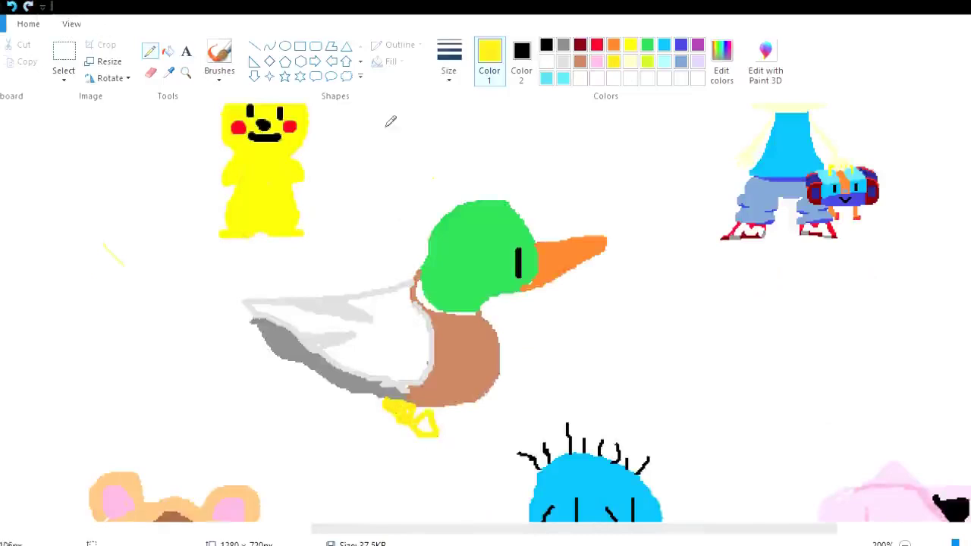
left_click(168, 50)
left_click(423, 423)
Undo the last foot edits and redraw the front foot as a solid yellow shape.
left_click(149, 51)
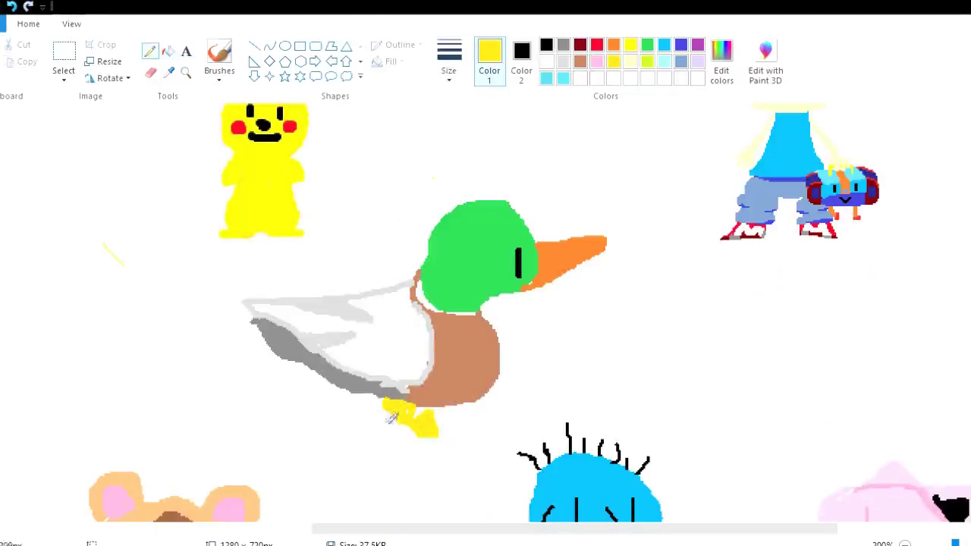
key("ctrl+z")
key("ctrl+z")
key("ctrl+Page_Up")
scroll(841, 308, "down", 5)
mouse_move(613, 378)
left_mouse_down()
mouse_move(643, 396)
mouse_move(661, 387)
left_mouse_up()
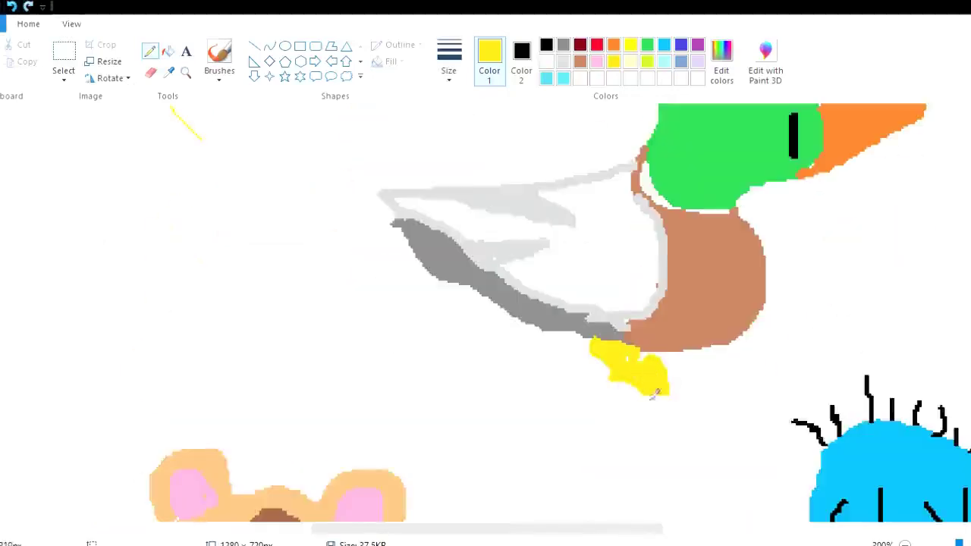
Draw a small second yellow foot under the dark gray underside, behind the front foot.
left_click(546, 63)
left_click(630, 44)
left_click_drag(565, 332, 580, 339)
scroll(584, 343, "up", 3)
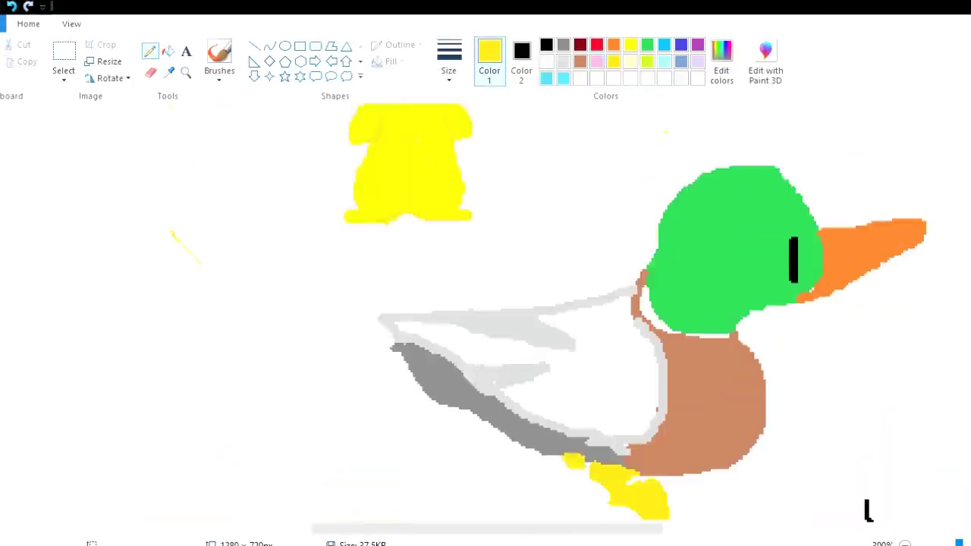
Shade the lower half of the chest in a custom darker brown with a wavy upper edge.
left_click(579, 62)
left_click(366, 381)
mouse_move(623, 459)
left_mouse_down()
mouse_move(700, 447)
mouse_move(738, 429)
left_mouse_up()
key("ctrl+z")
left_click_drag(666, 394, 766, 392)
left_click(168, 51)
left_click(731, 417)
left_click(151, 52)
left_click(563, 62)
left_click(732, 61)
left_click(645, 247)
left_click(345, 393)
left_click_drag(525, 385, 586, 414)
left_click(11, 6)
Define a slightly darker light gray, outline a feather along the wing's lower edge and fill it.
left_click(717, 72)
left_click(648, 251)
left_click(380, 383)
left_click_drag(522, 382, 642, 435)
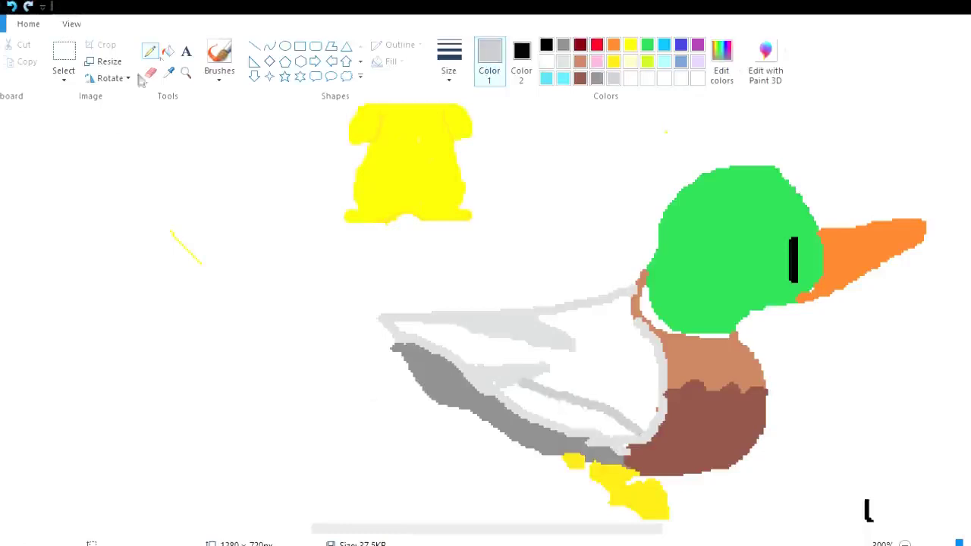
left_click(168, 50)
left_click(565, 406)
Paint a gray feather patch near the tail and a darker gray patch on the wing's lower middle.
left_click(150, 51)
mouse_move(441, 343)
left_mouse_down()
mouse_move(476, 367)
mouse_move(432, 342)
left_mouse_up()
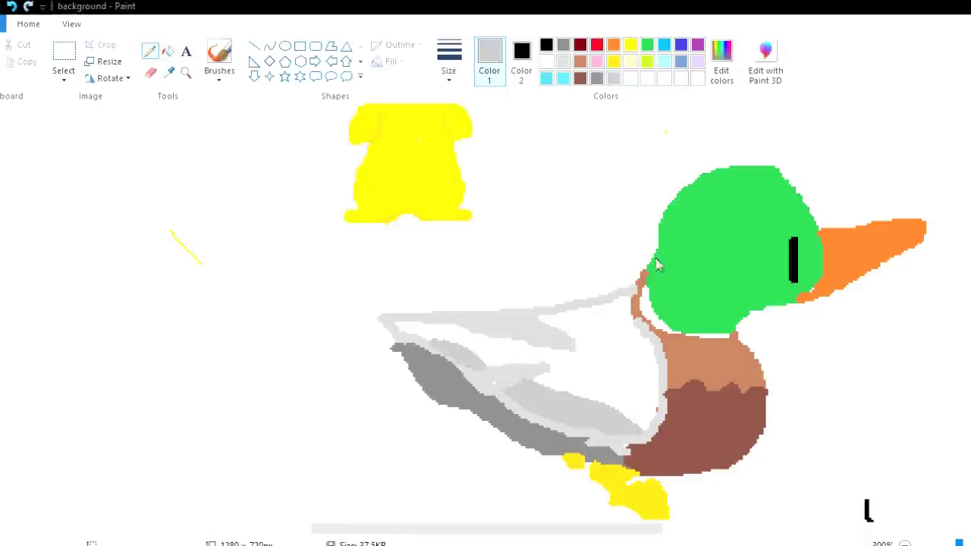
mouse_move(482, 373)
left_mouse_down()
mouse_move(531, 387)
mouse_move(536, 371)
left_mouse_up()
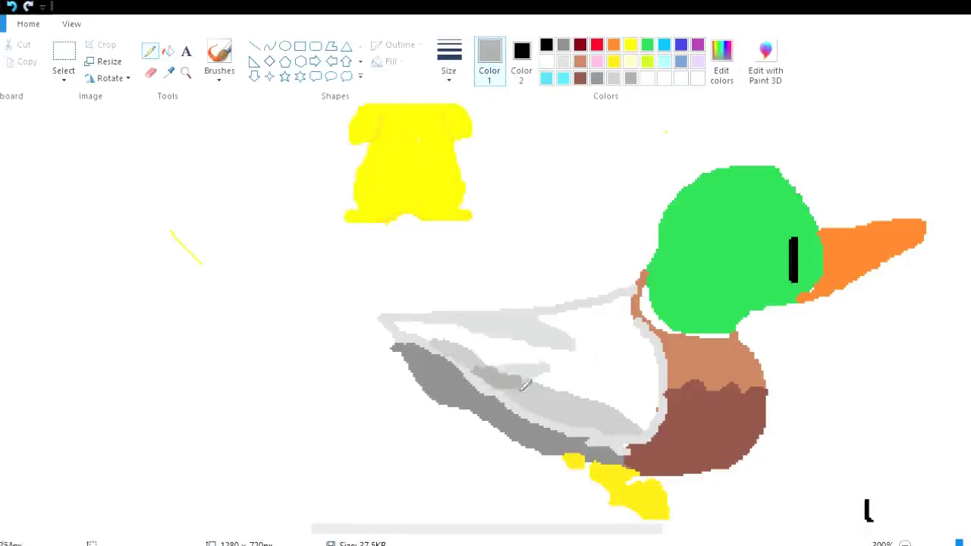
scroll(636, 337, "up", 5)
scroll(636, 337, "down", 9)
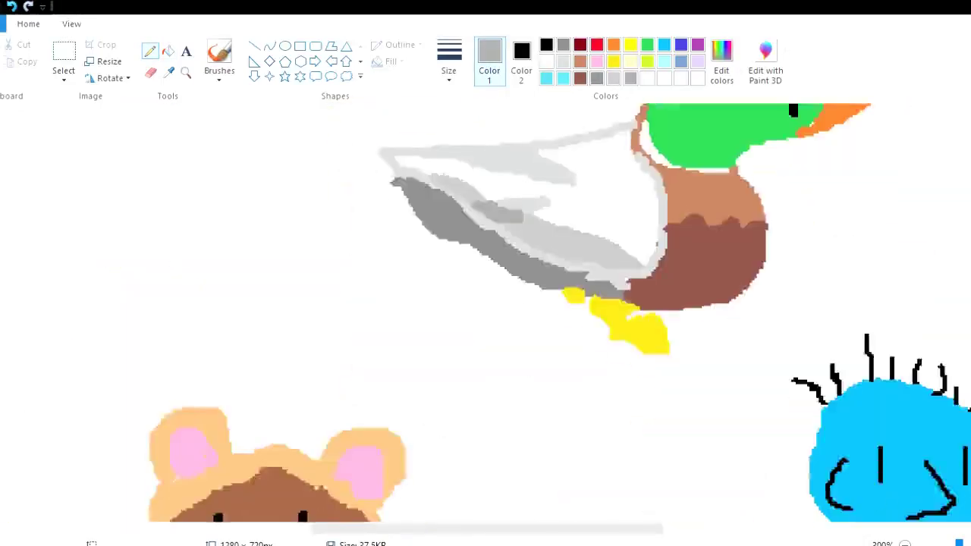
scroll(635, 336, "up", 1)
left_click(618, 60)
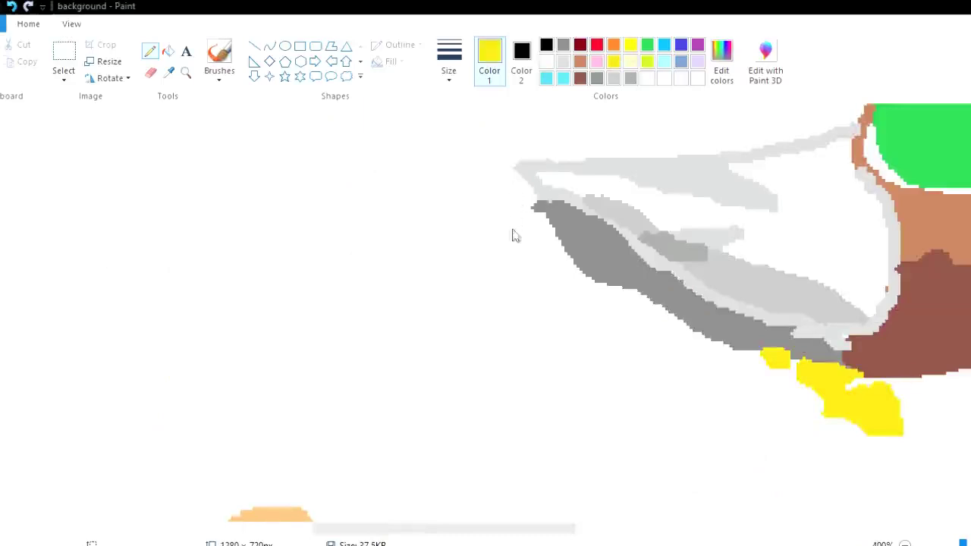
mouse_move(838, 394)
left_mouse_down()
mouse_move(862, 404)
mouse_move(888, 395)
left_mouse_up()
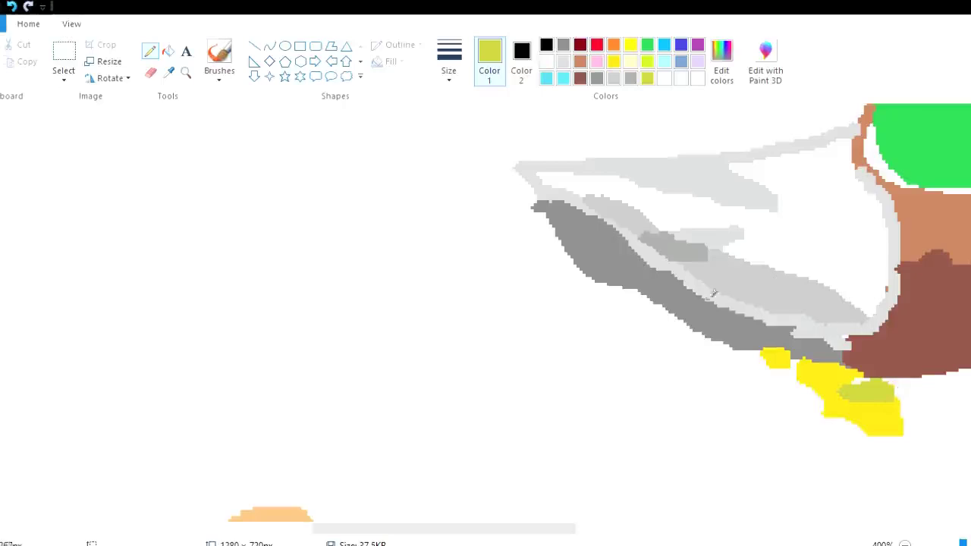
left_click(11, 6)
left_click(11, 6)
Shade the top of the toes and the rear edge of the front foot in a custom golden yellow.
left_click(614, 64)
left_click(720, 67)
left_click_drag(845, 396, 873, 395)
mouse_move(803, 365)
left_mouse_down()
mouse_move(831, 419)
mouse_move(823, 411)
left_mouse_up()
Define a darker green, then draw and fill a curved shadow where the head meets the neck below the beak.
scroll(485, 313, "down", 6)
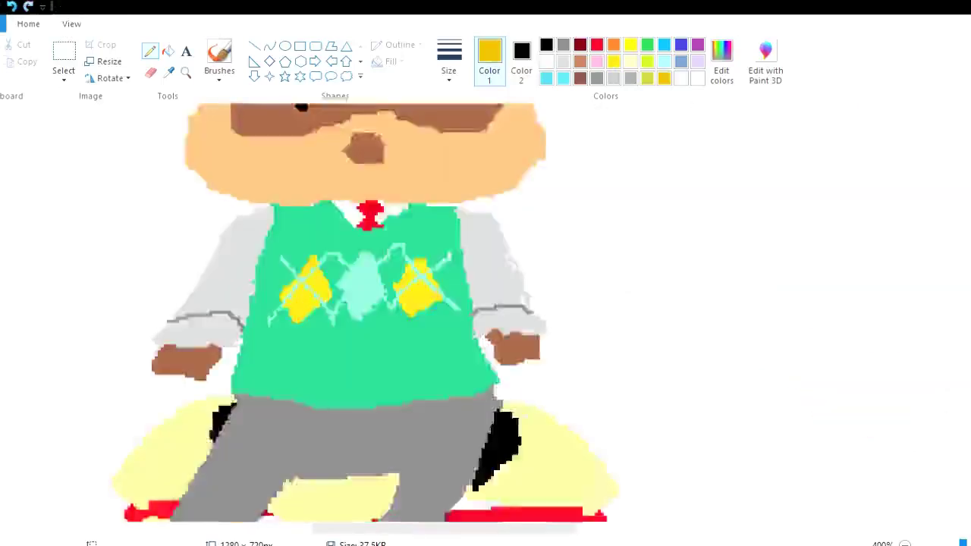
scroll(485, 312, "down", 5)
scroll(485, 313, "up", 14)
scroll(485, 313, "down", 2)
left_click_drag(535, 530, 648, 530)
scroll(486, 312, "up", 3)
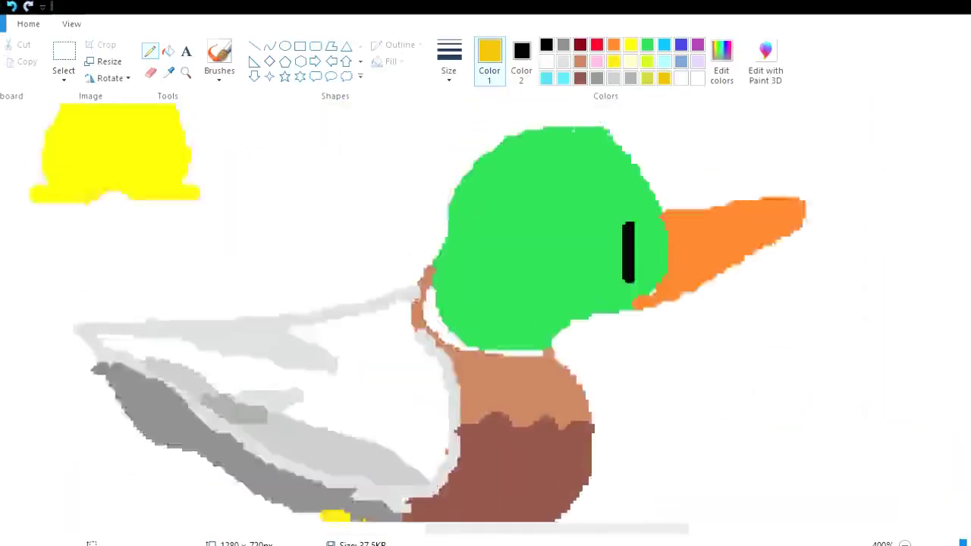
scroll(486, 312, "up", 1)
left_click(647, 45)
left_click(336, 381)
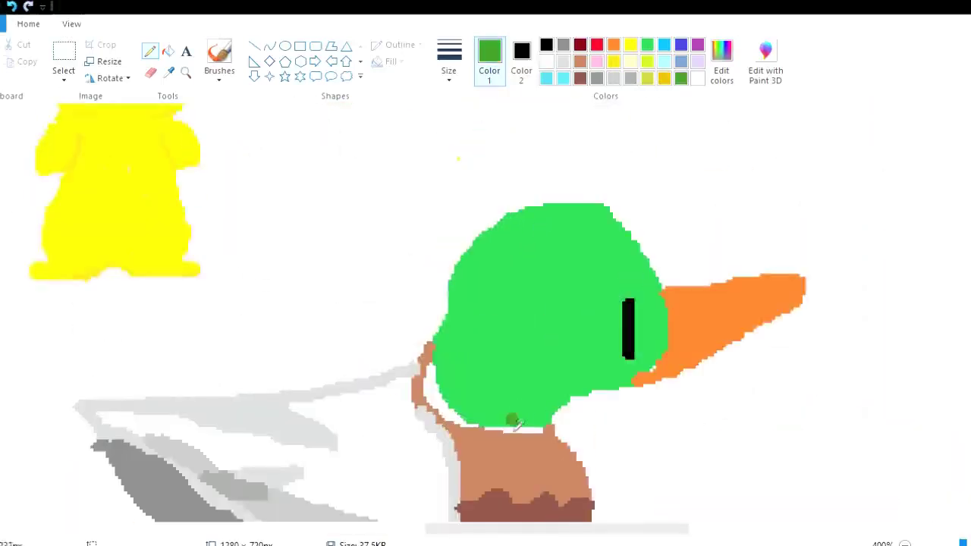
mouse_move(511, 421)
left_mouse_down()
mouse_move(547, 399)
mouse_move(592, 391)
left_mouse_up()
left_click(168, 52)
left_click(541, 417)
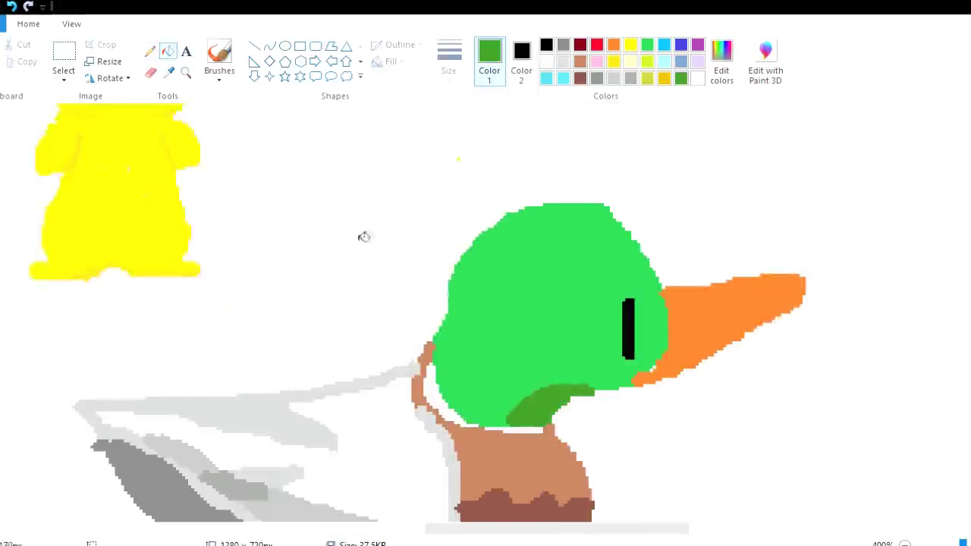
left_click(150, 51)
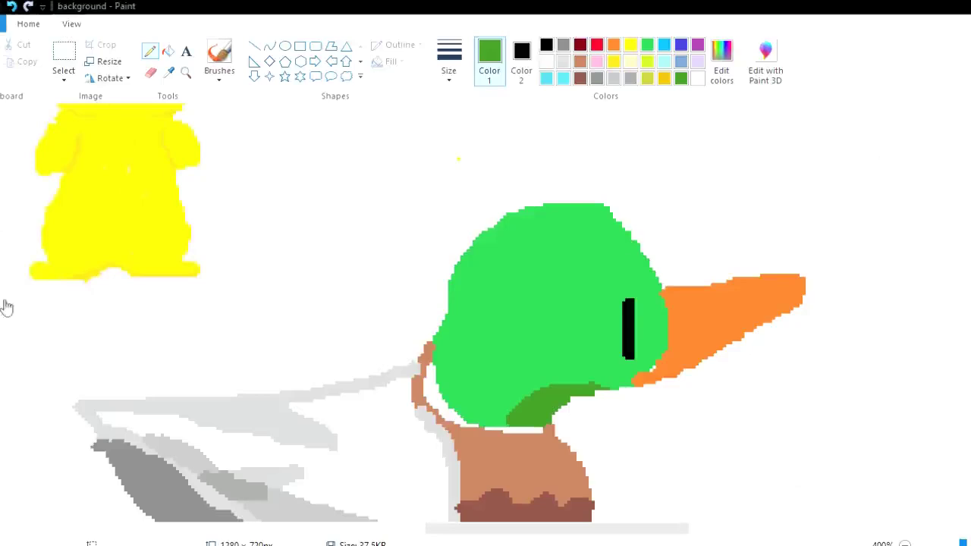
Shade the beak's base and lower edge in a custom darker orange, redoing the lower outline before filling.
left_click(440, 544)
left_click(613, 45)
mouse_move(664, 288)
left_mouse_down()
mouse_move(686, 363)
mouse_move(692, 344)
mouse_move(806, 301)
left_mouse_up()
left_click(169, 51)
left_click(666, 372)
left_click(11, 7)
left_click(11, 7)
left_click(151, 51)
left_click_drag(685, 364, 803, 303)
left_click(168, 50)
left_click(678, 352)
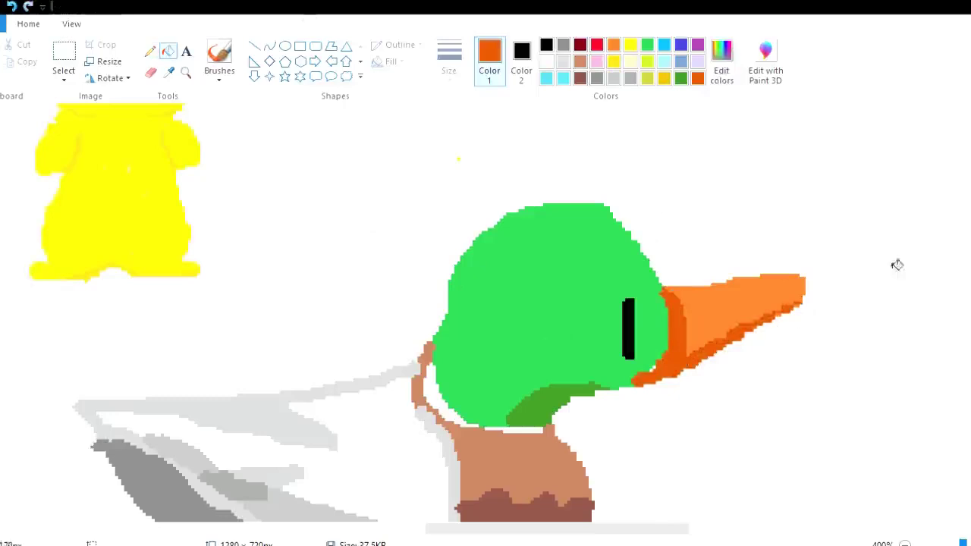
left_click(150, 51)
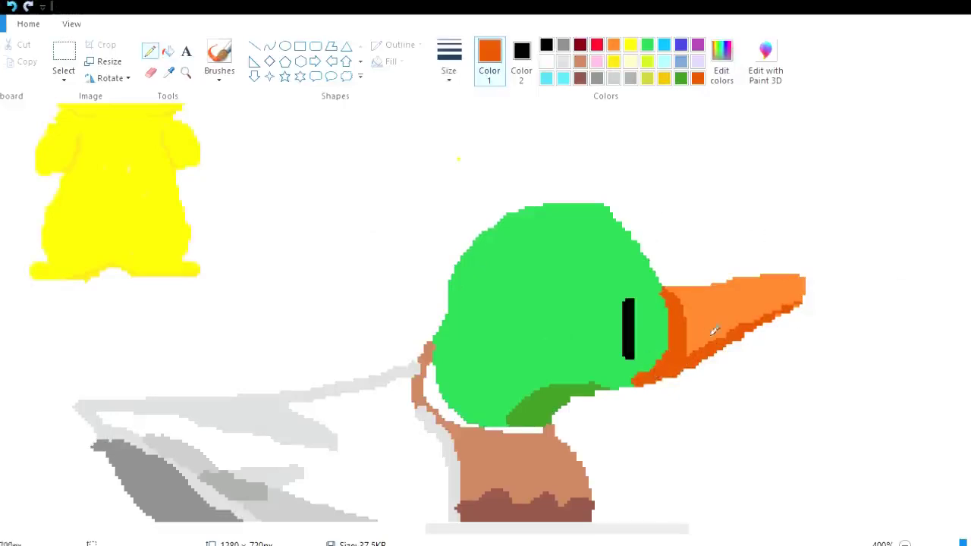
left_click(647, 61)
mouse_move(478, 256)
left_mouse_down()
mouse_move(483, 247)
mouse_move(480, 283)
mouse_move(477, 258)
left_mouse_up()
left_click(168, 51)
left_click(496, 268)
left_click(969, 544)
left_click(647, 45)
left_click(150, 50)
left_click_drag(625, 316, 638, 328)
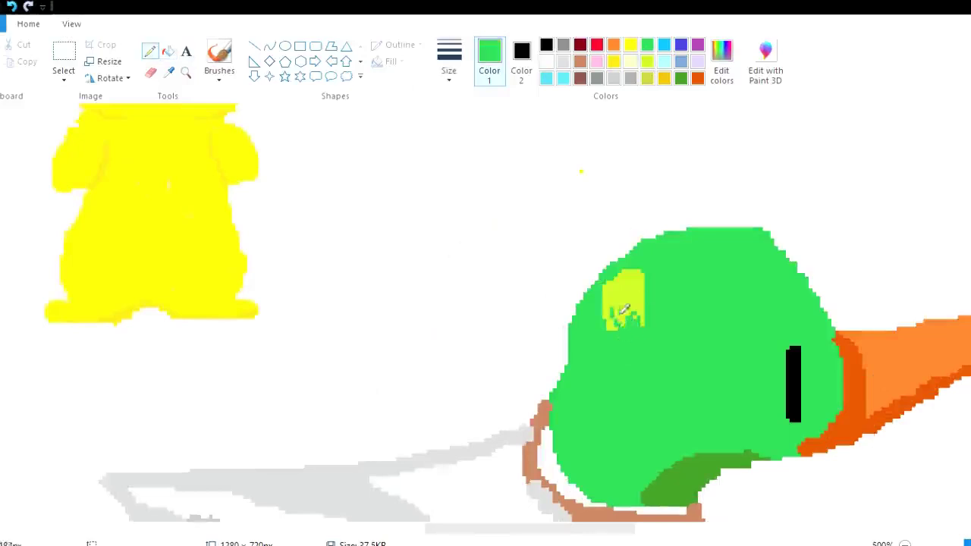
left_click_drag(615, 311, 628, 279)
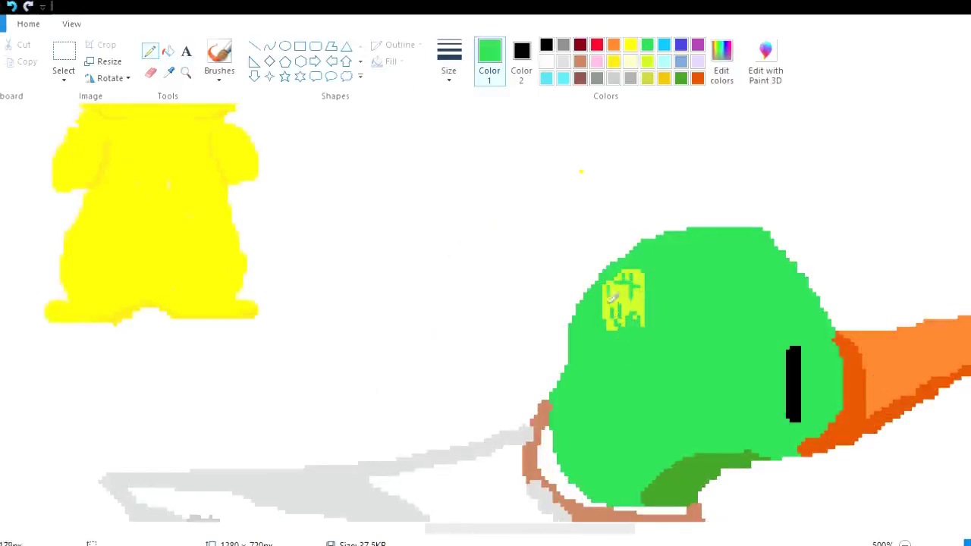
left_click(11, 7)
left_click(12, 7)
left_click(11, 7)
left_click(12, 7)
left_click(11, 6)
left_click(11, 7)
left_click(647, 62)
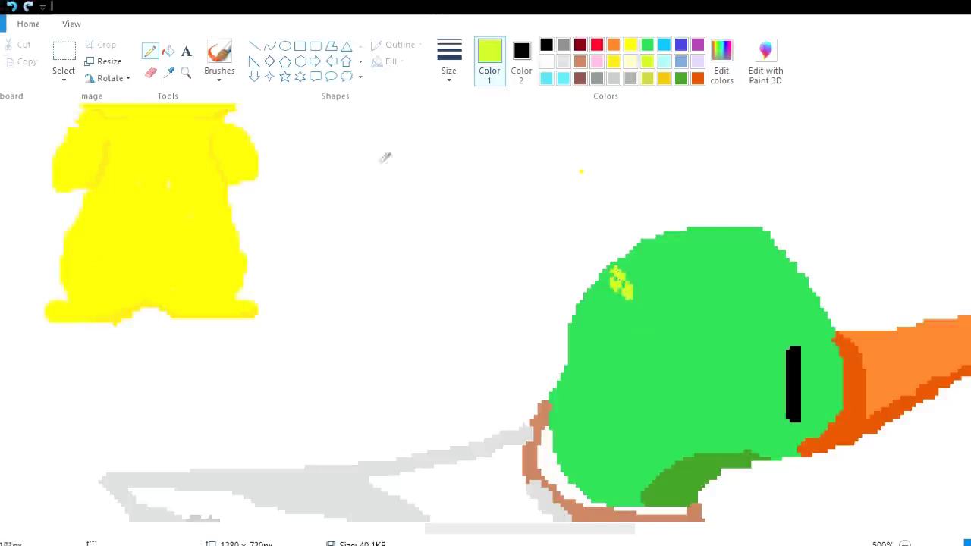
left_click(11, 7)
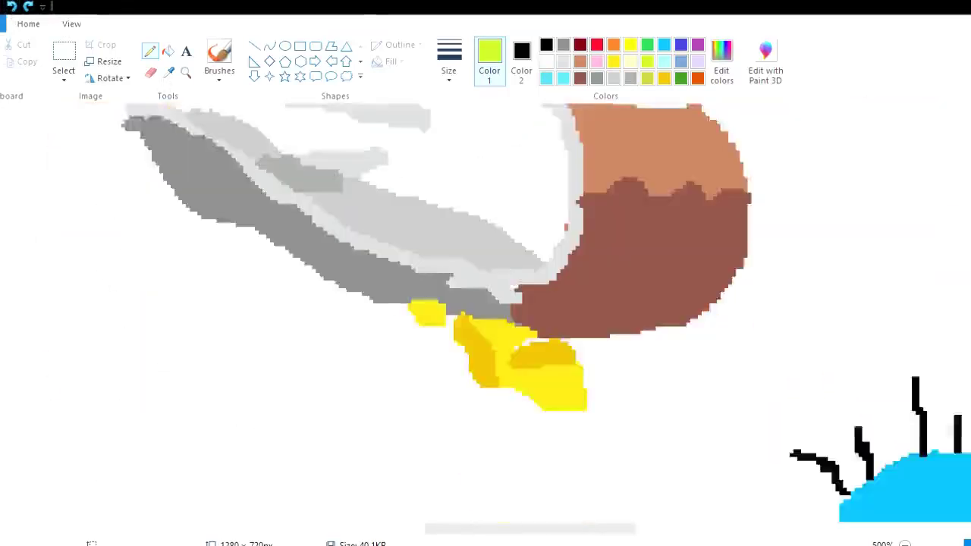
Fill the small rear foot with the custom golden yellow.
left_click(664, 78)
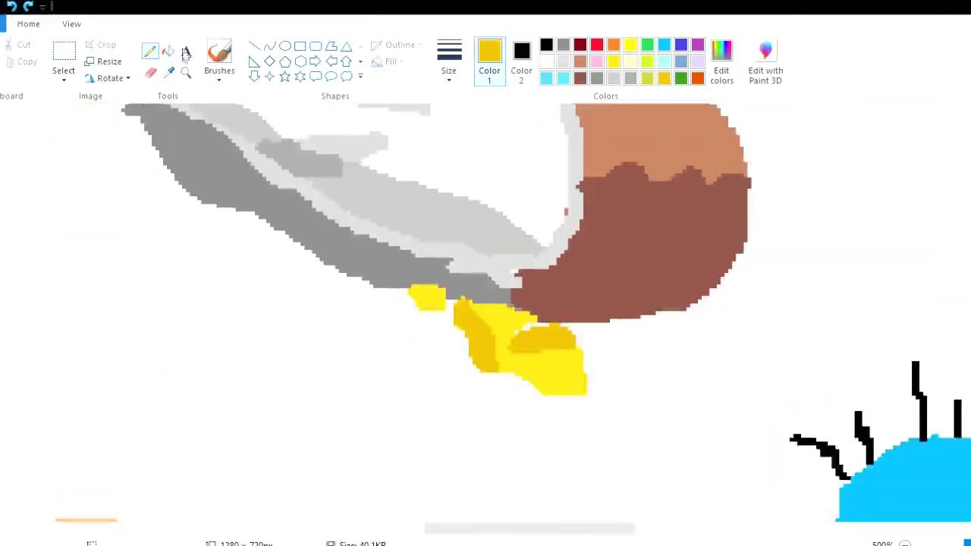
left_click(167, 51)
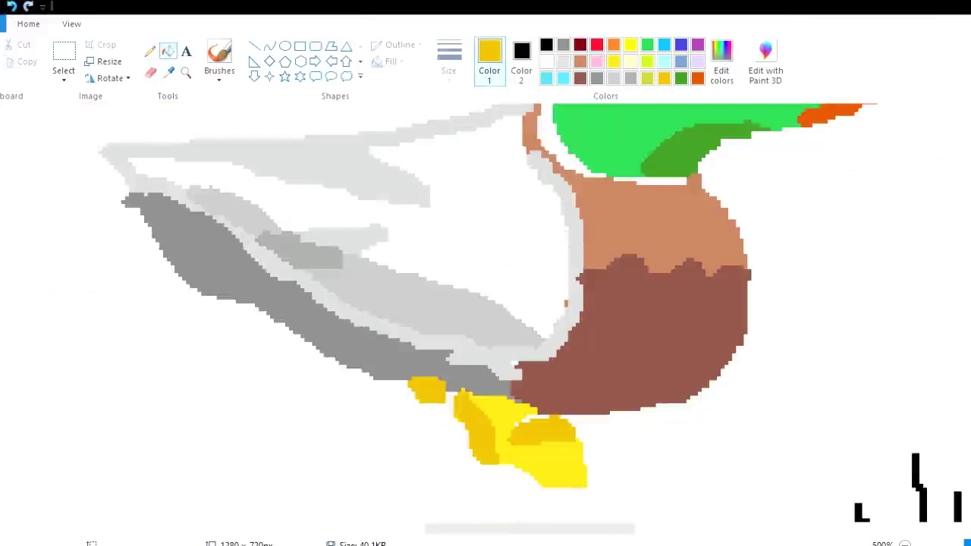
Paint the tail tip in the custom medium gray and recolor the duck's underside with the same gray.
left_click(149, 51)
left_click(631, 78)
left_click_drag(110, 148, 130, 151)
left_click(167, 53)
left_click(130, 169)
left_click(227, 246)
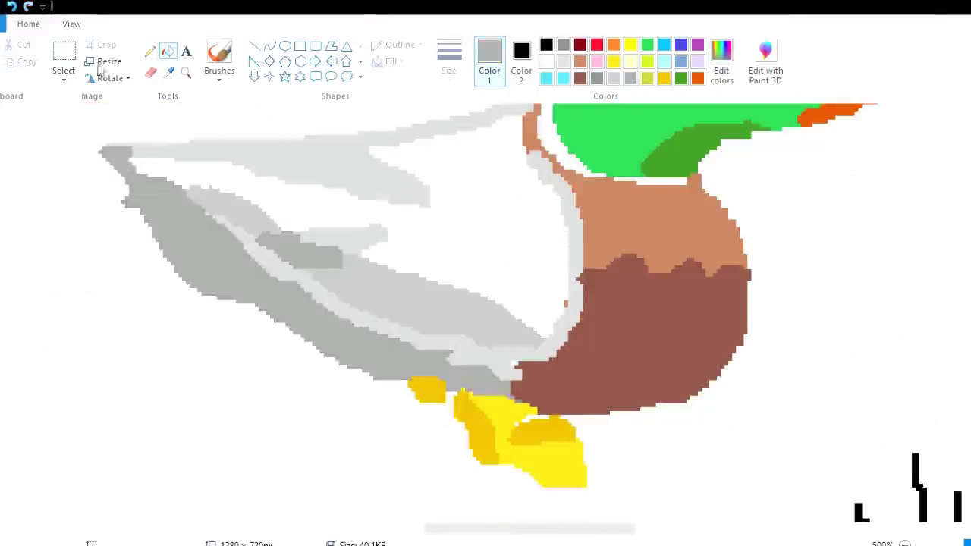
Undo the underside recoloring, fill the light band above it with medium gray instead, and highlight the tail tip in light gray.
left_click(11, 6)
left_click(341, 301)
left_click(150, 51)
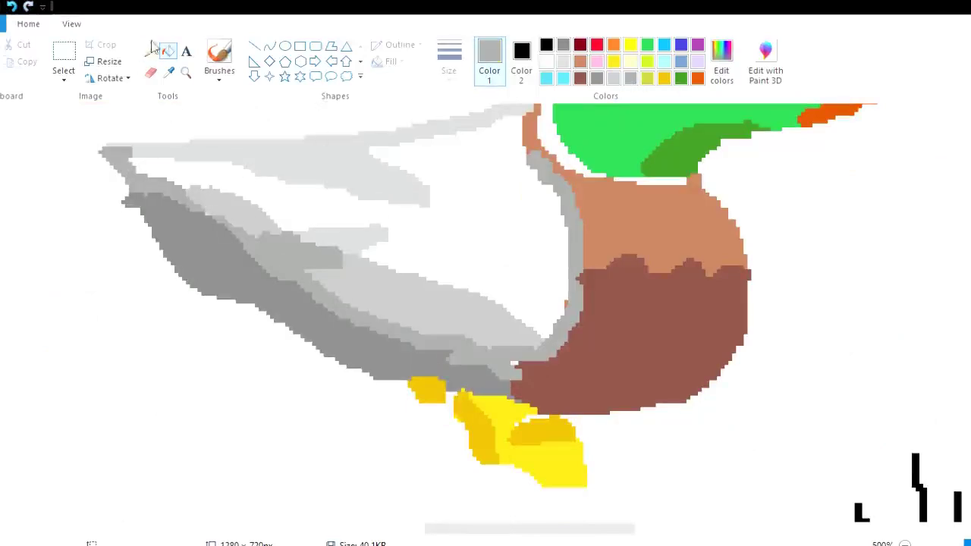
left_click(613, 78)
left_click_drag(113, 152, 127, 153)
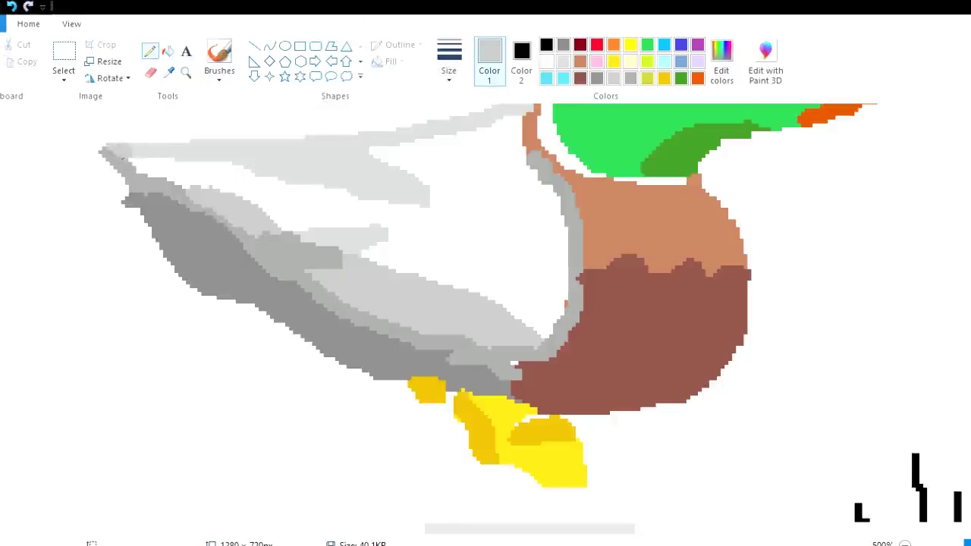
Extend and thicken the duck's white neck ring along the base of the green head with the Pencil.
scroll(705, 279, "up", 5)
left_click(548, 62)
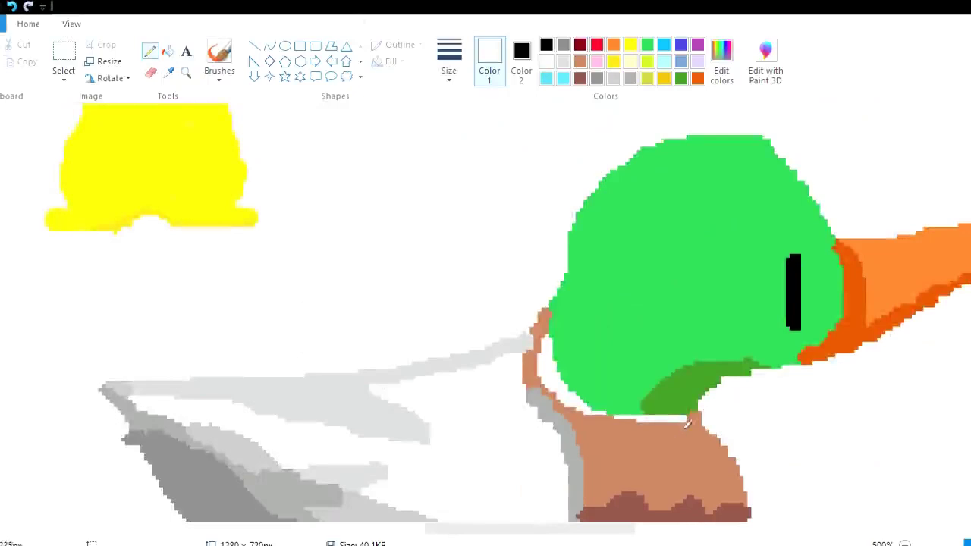
left_click_drag(645, 417, 585, 412)
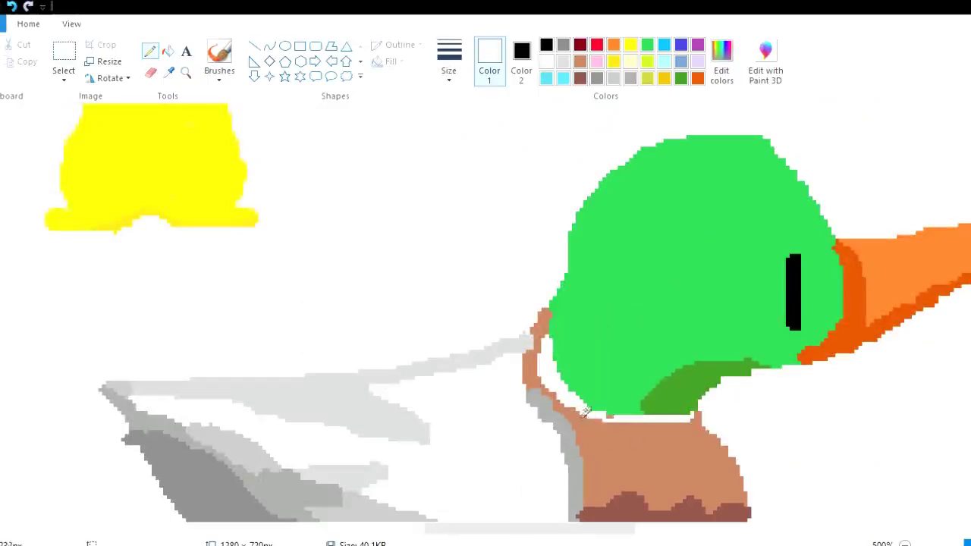
left_click(555, 314)
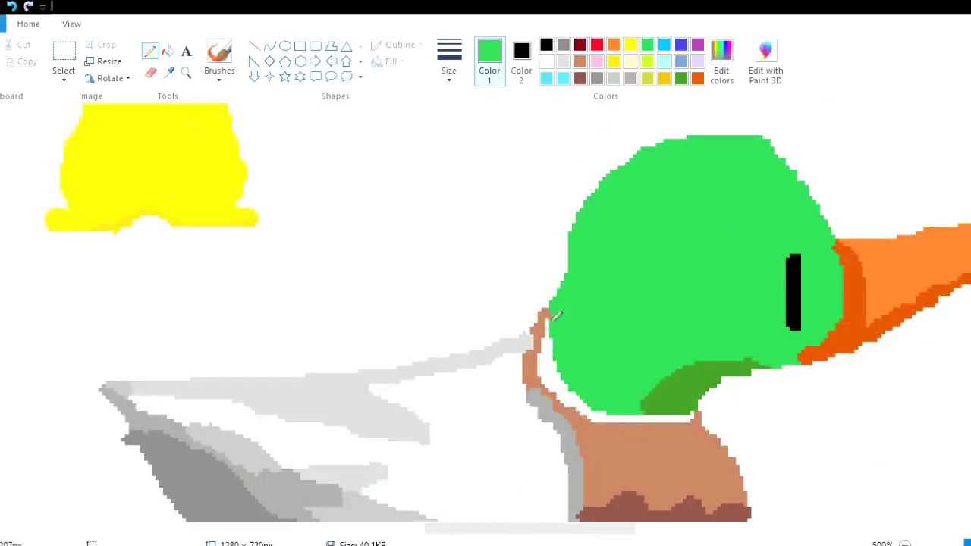
left_click(546, 61)
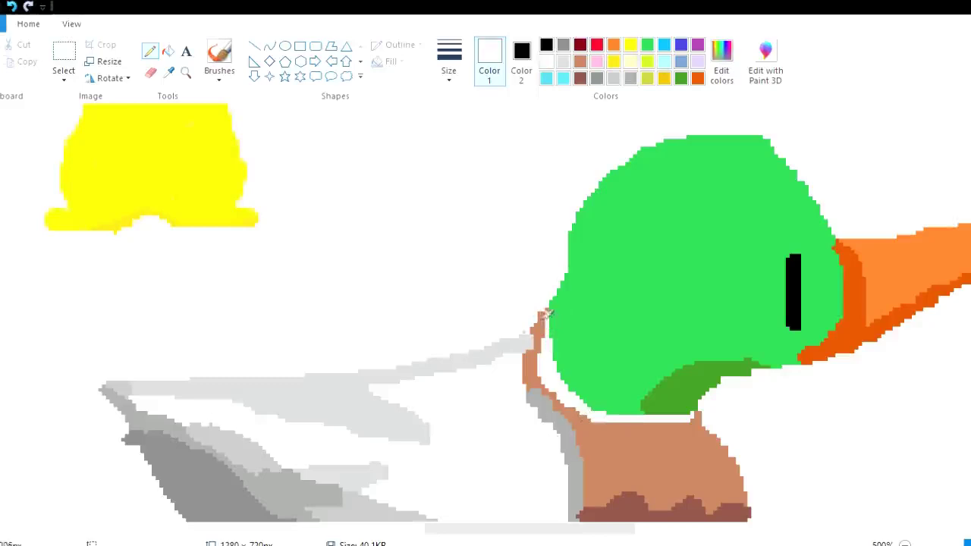
mouse_move(613, 426)
left_mouse_down()
mouse_move(655, 439)
mouse_move(687, 434)
mouse_move(659, 426)
left_mouse_up()
Fill the gray strip behind the breast with white, and redraw its lower end in medium gray with the Pencil.
left_click(167, 51)
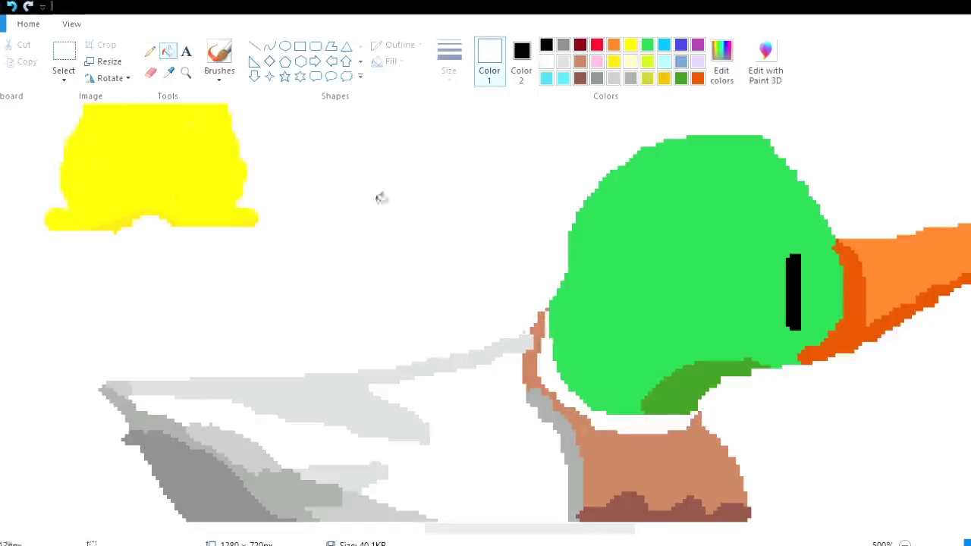
left_click(149, 51)
scroll(580, 415, "down", 5)
scroll(552, 297, "up", 1)
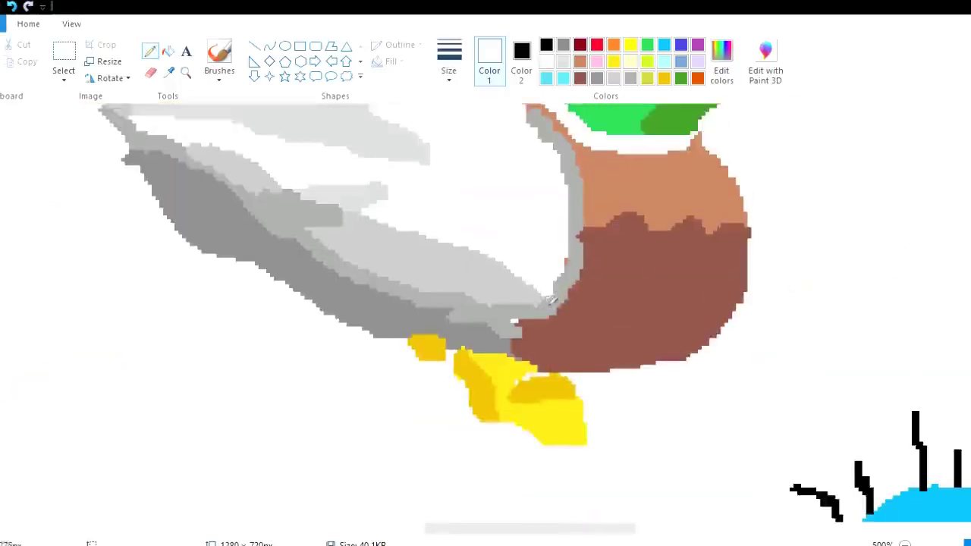
left_click(168, 50)
left_click(567, 301)
scroll(567, 302, "up", 2)
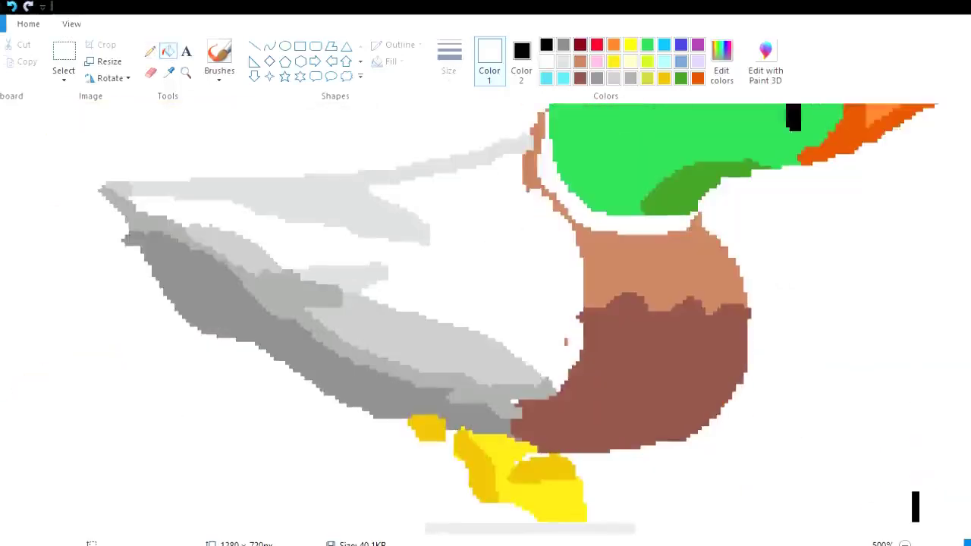
left_click(630, 78)
left_click(150, 50)
left_click_drag(554, 380, 561, 388)
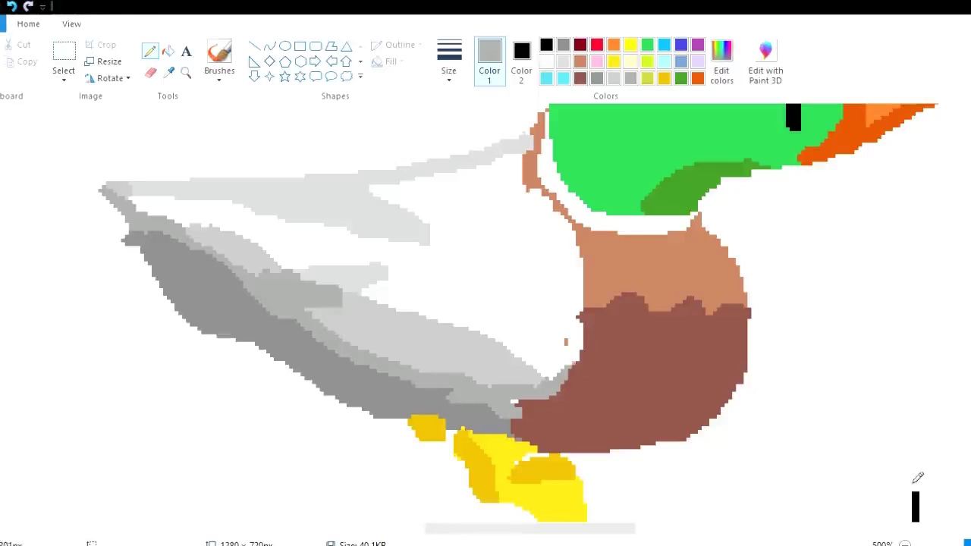
scroll(868, 280, "up", 4)
left_click(579, 61)
mouse_move(530, 335)
left_mouse_down()
mouse_move(558, 382)
mouse_move(581, 392)
mouse_move(530, 358)
mouse_move(581, 404)
left_mouse_up()
left_click(12, 7)
left_click(11, 7)
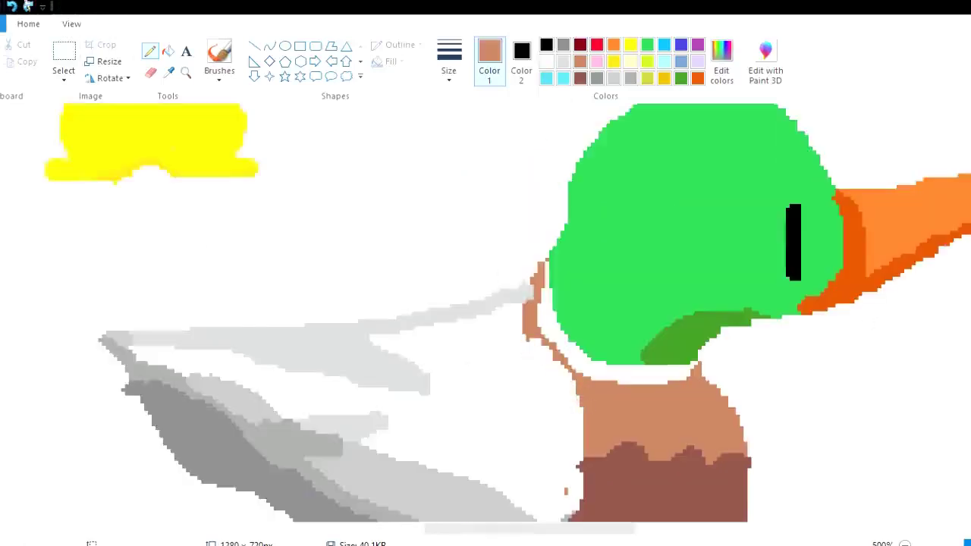
Trim the brown edge at the back of the neck with white and touch up the line beside the neck ring in light brown.
left_click(546, 61)
mouse_move(524, 308)
left_mouse_down()
mouse_move(572, 392)
mouse_move(529, 326)
mouse_move(537, 353)
left_mouse_up()
left_click(579, 77)
left_click(579, 62)
scroll(556, 337, "up", 2)
scroll(557, 337, "down", 7)
scroll(804, 173, "up", 5)
mouse_move(766, 326)
left_mouse_down()
mouse_move(800, 375)
mouse_move(795, 380)
left_mouse_up()
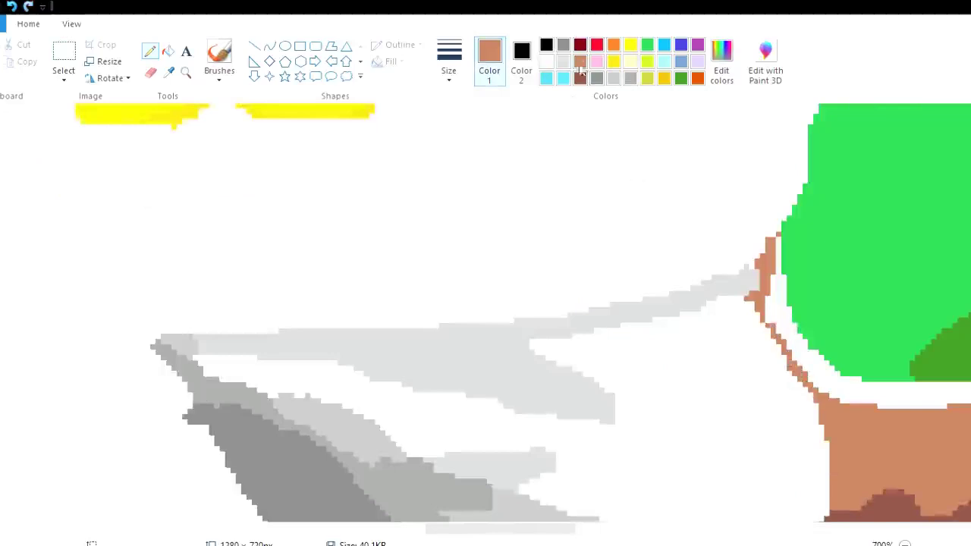
Thin the brown line beside the neck ring and smooth the upper back edge of the breast with white.
left_click(546, 62)
left_click_drag(821, 408, 825, 439)
left_click(580, 62)
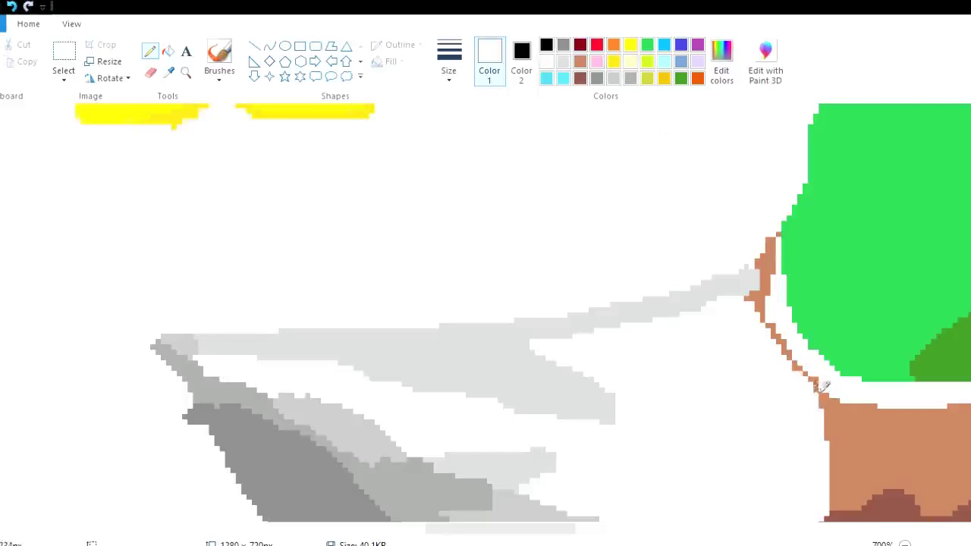
Draw a white curve through the light gray shading of the lower wing and fill the area above it with white.
scroll(562, 313, "down", 3)
scroll(561, 312, "up", 1)
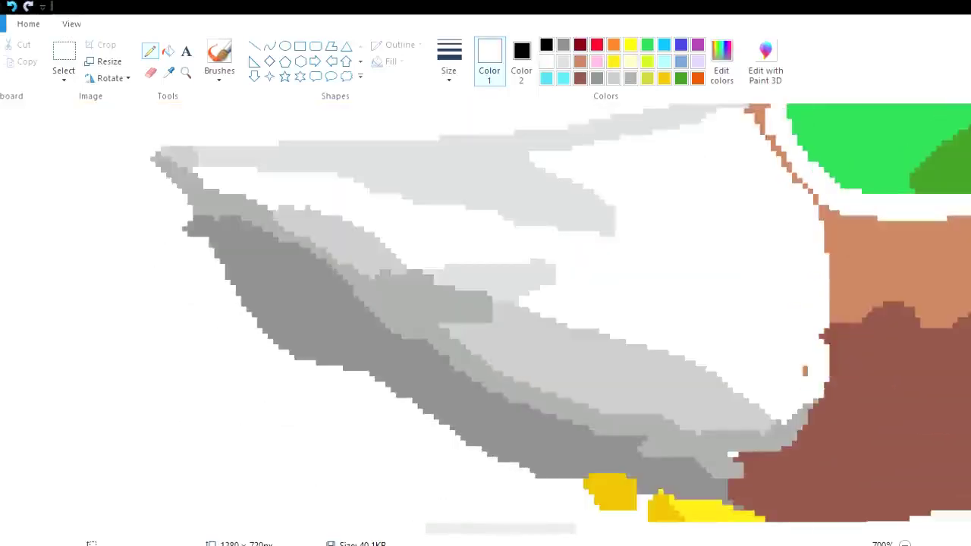
left_click(905, 543)
scroll(618, 418, "down", 1, "ctrl")
scroll(619, 419, "up", 2, "ctrl")
mouse_move(529, 314)
left_mouse_down()
mouse_move(541, 332)
mouse_move(706, 410)
mouse_move(783, 424)
left_mouse_up()
left_click(167, 51)
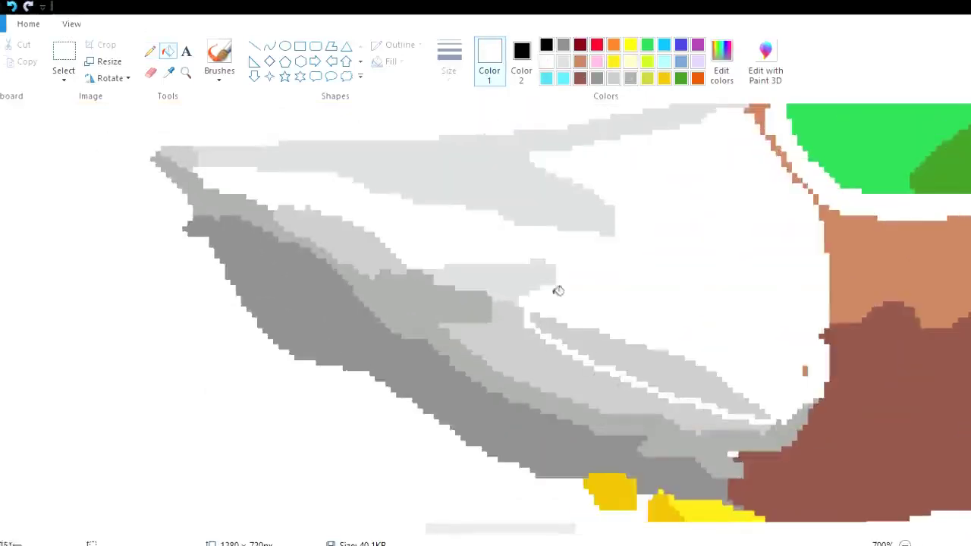
left_click(550, 311)
scroll(489, 312, "down", 3)
scroll(774, 462, "up", 4)
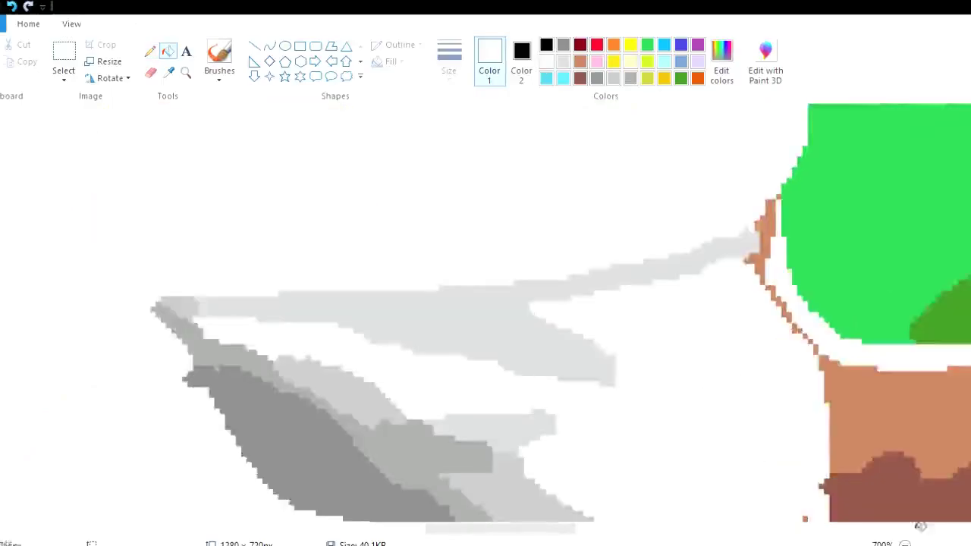
scroll(773, 462, "down", 7, "ctrl")
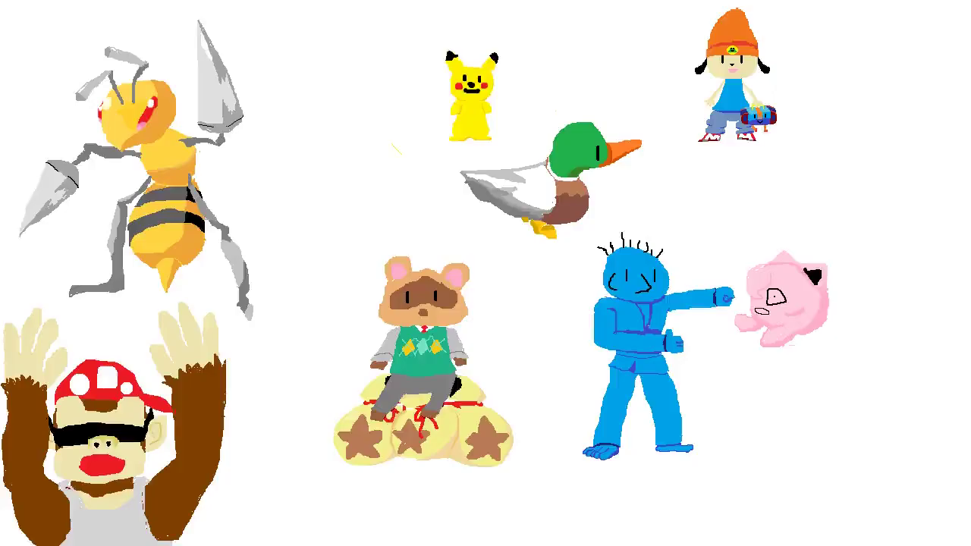